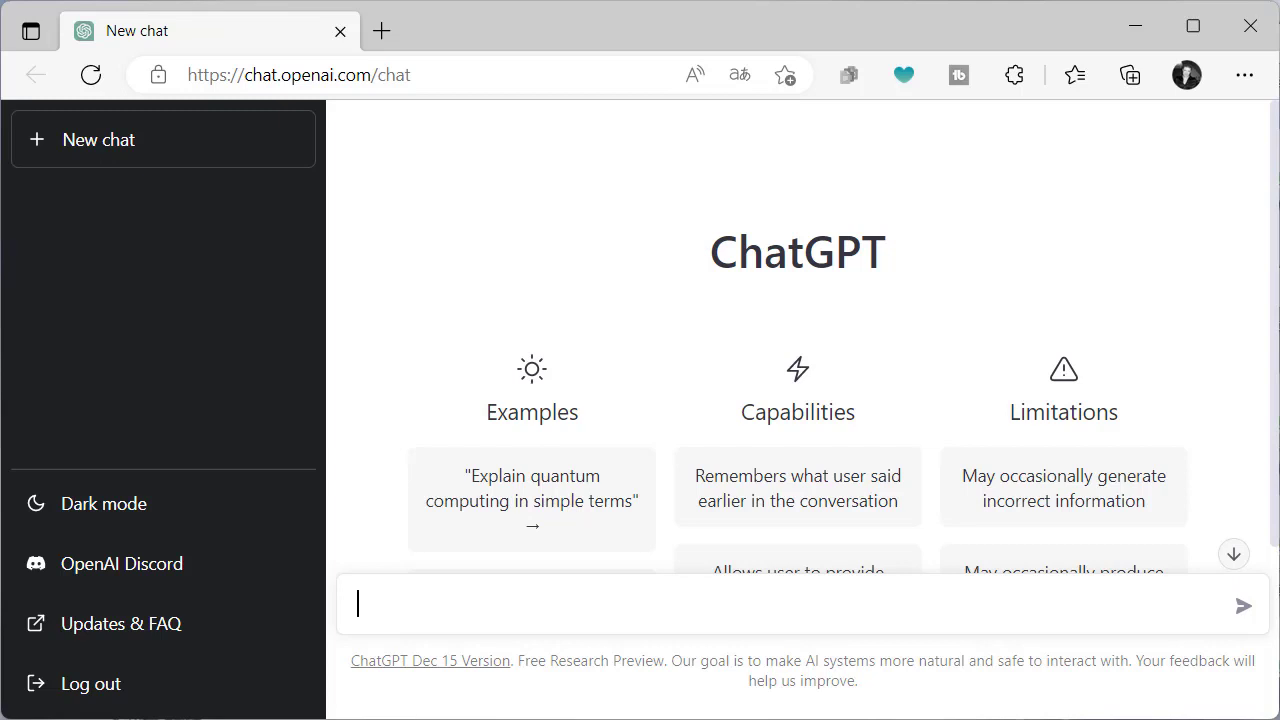
Ask ChatGPT for a cover letter for a general accountant with advanced Excel skills
text(une lettre de motivation pour comptable générale avec des compétences avancés en Excel)
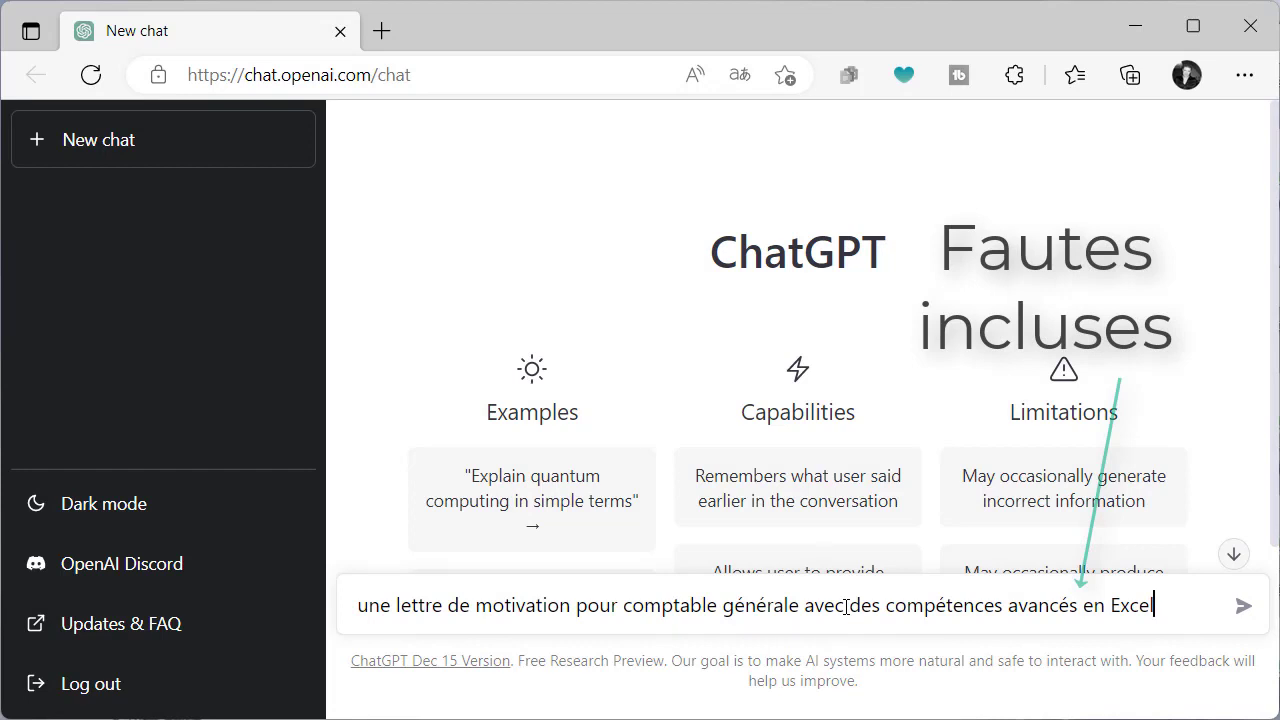
click(1242, 607)
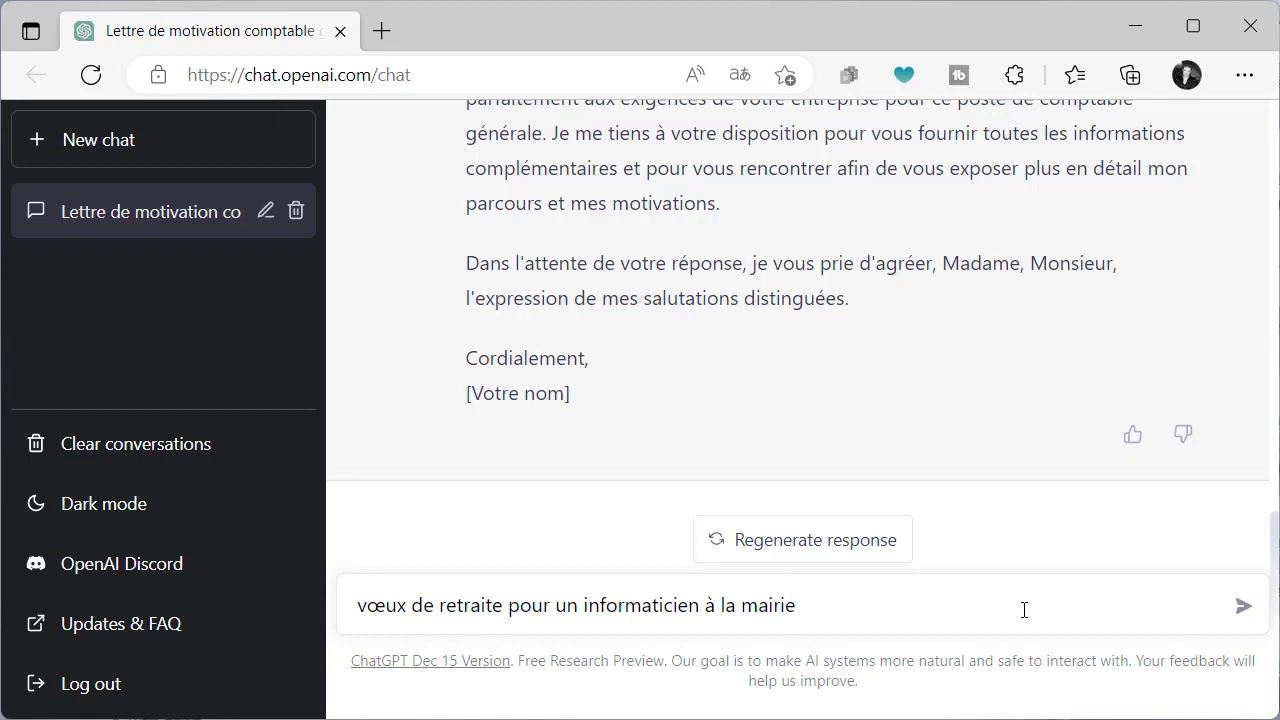
Submit the prompt 'vœux de retraite pour un informaticien à la mairie'
click(1239, 612)
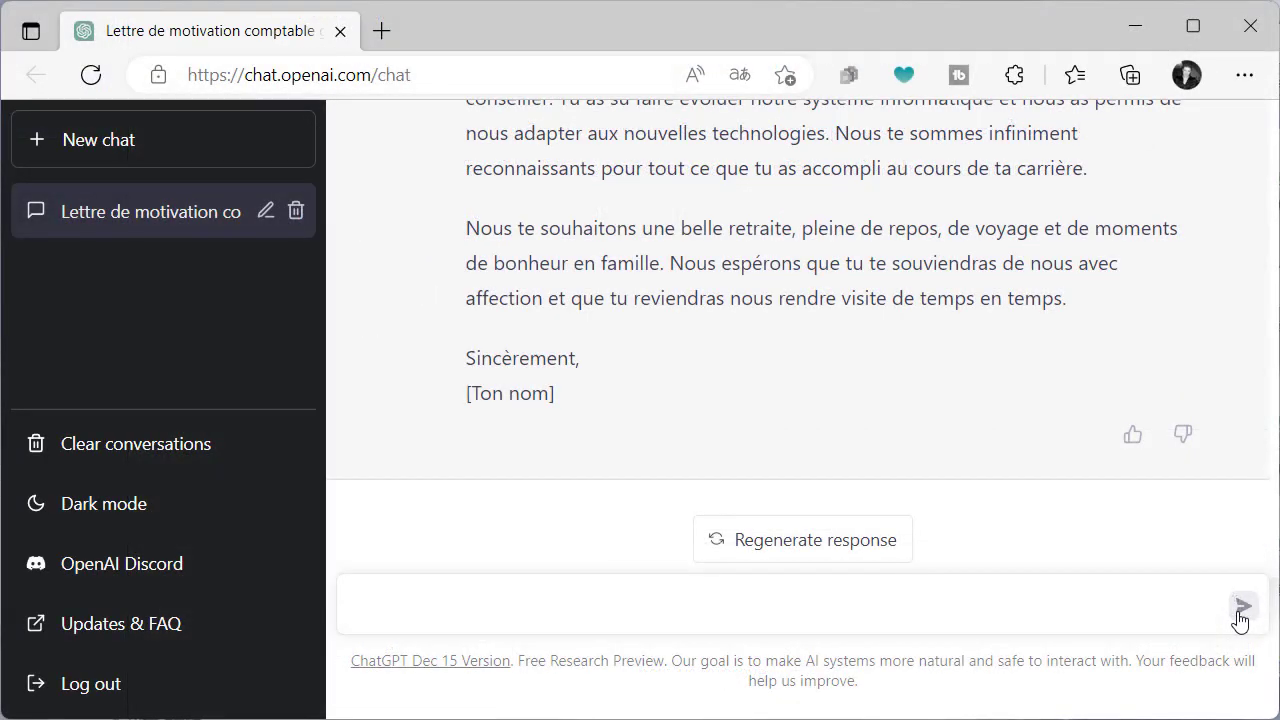
Ask ChatGPT 'écris un conte avec un chat et un robot'
text(écris un conte avec un chat et un robot)
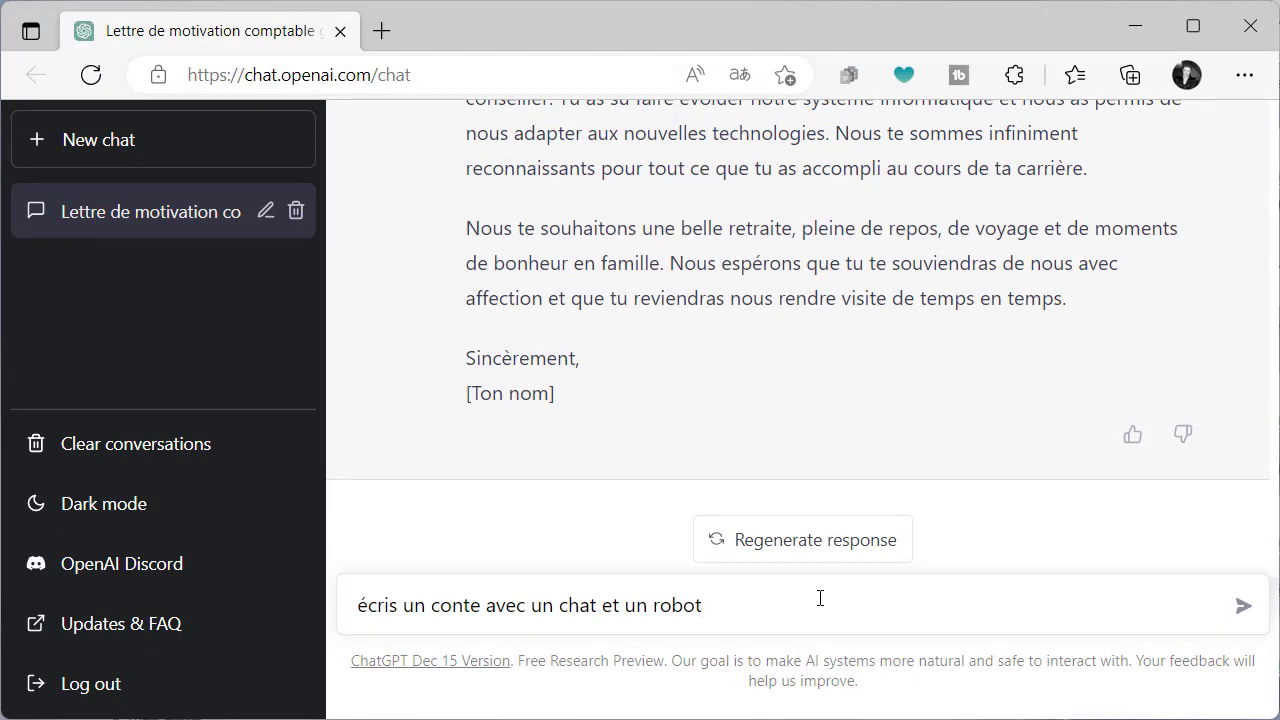
click(1244, 608)
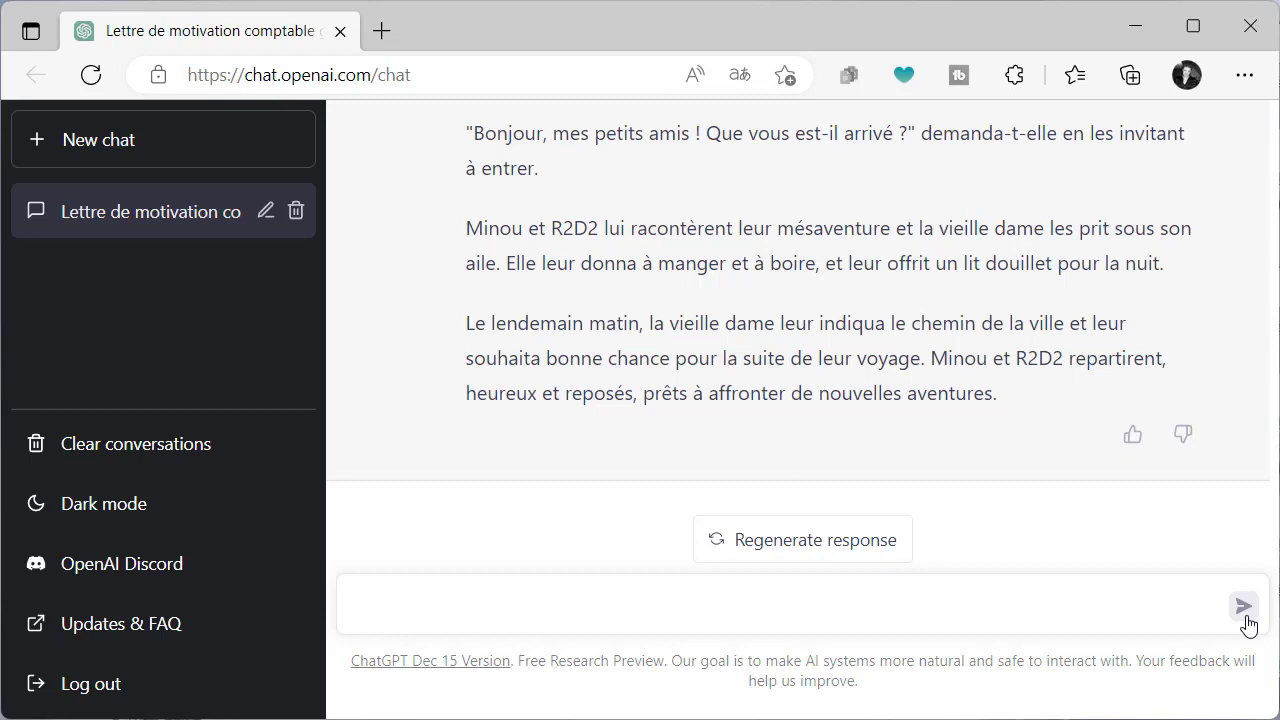
Request a weight training and jogging programme for a 45-year-old person
text(un programme de sport avec musculation et du jogging pour une personne de 45 ans)
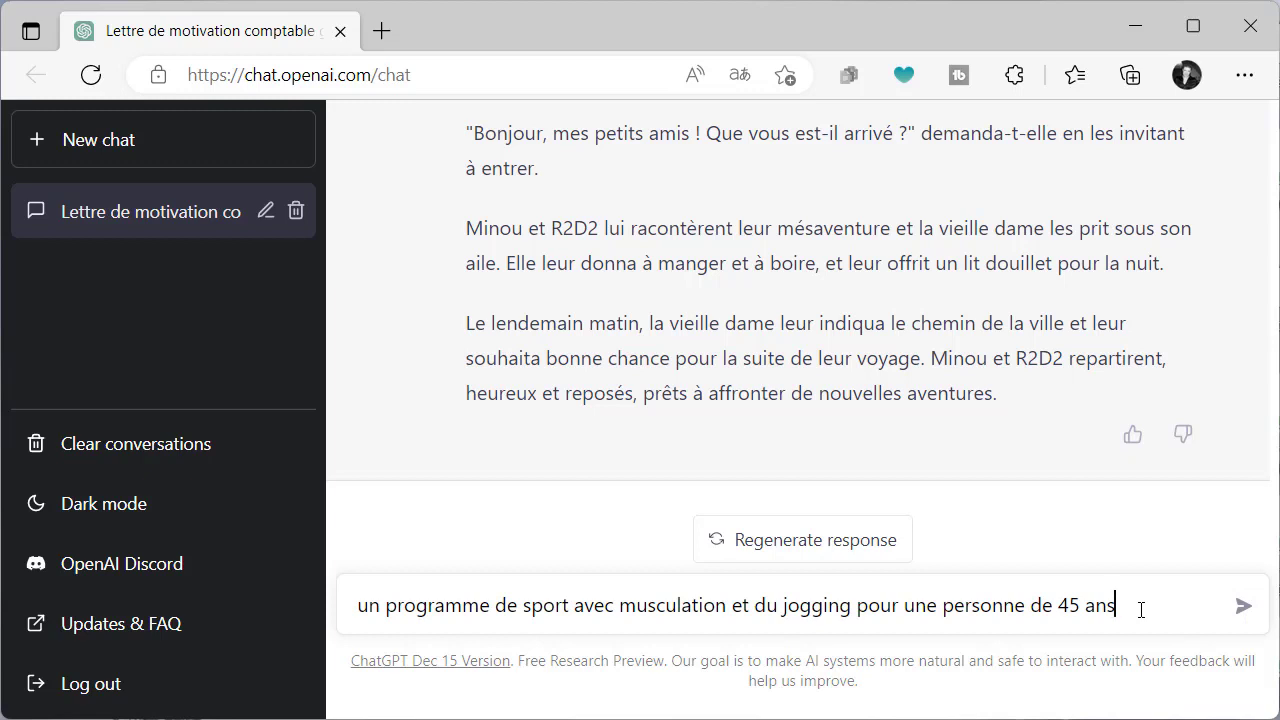
click(1244, 606)
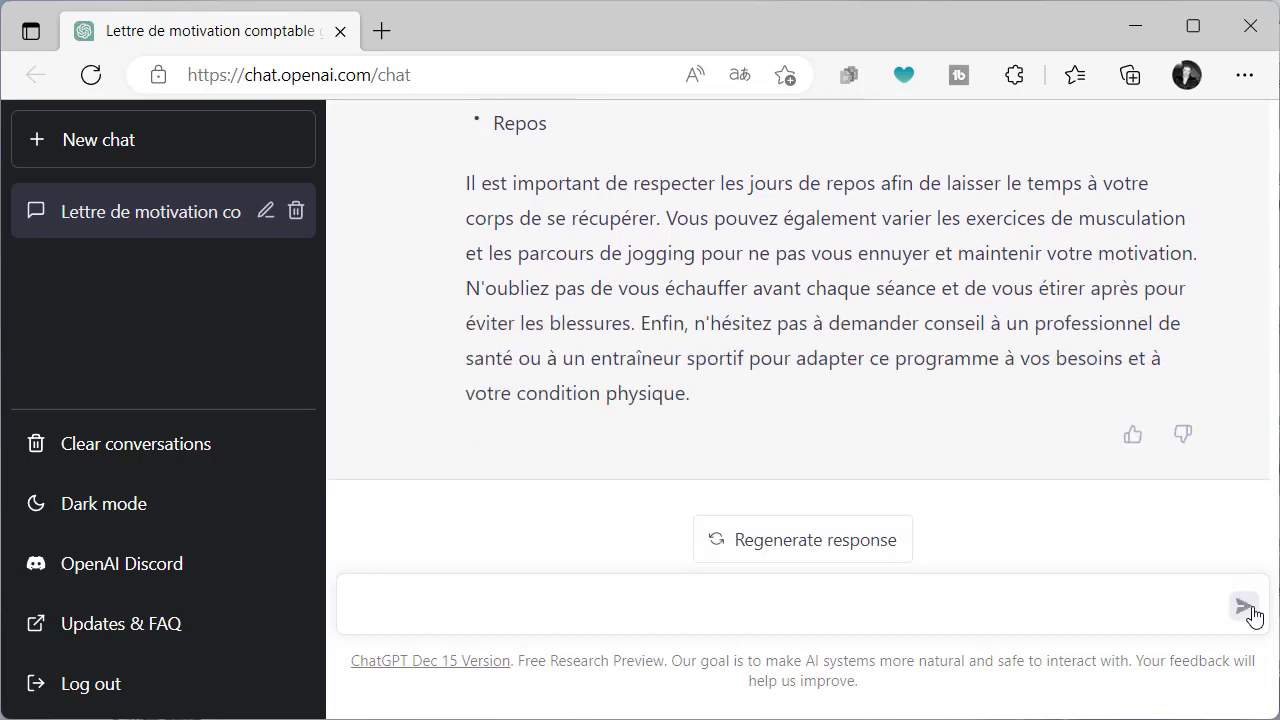
Ask ChatGPT for 'une recette de crêpe'
text(une recette de crêpe)
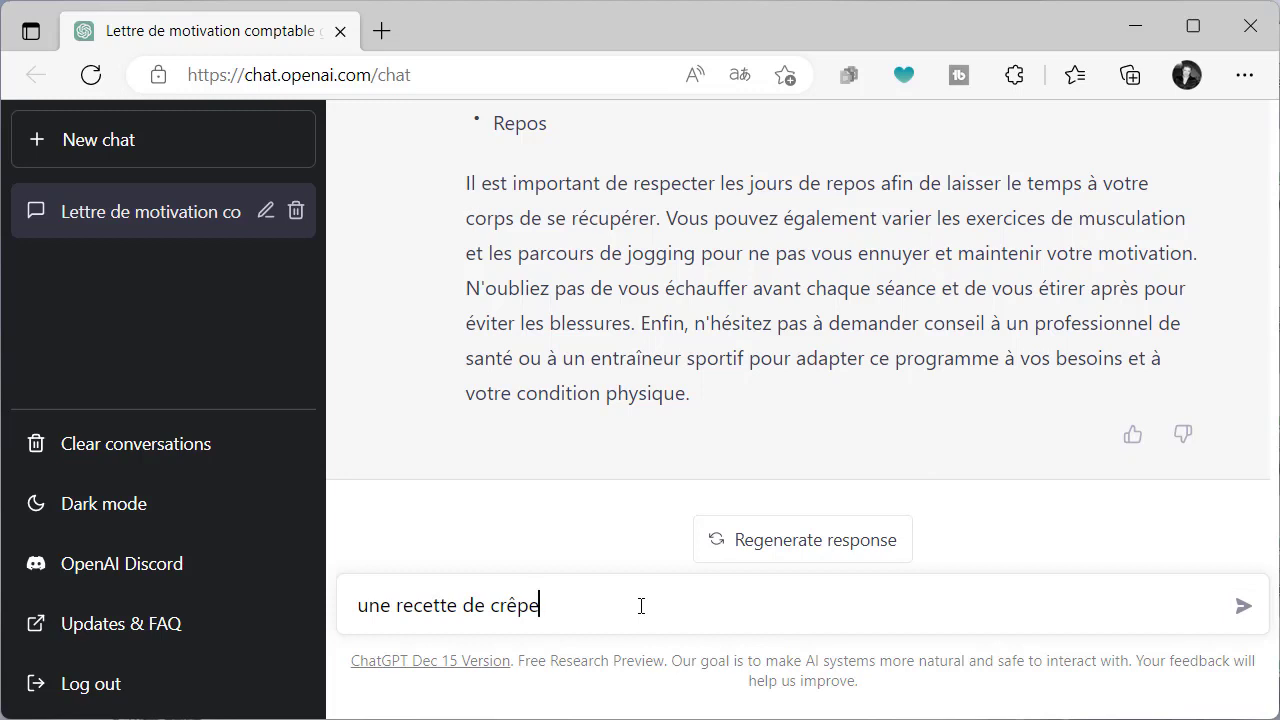
click(1242, 609)
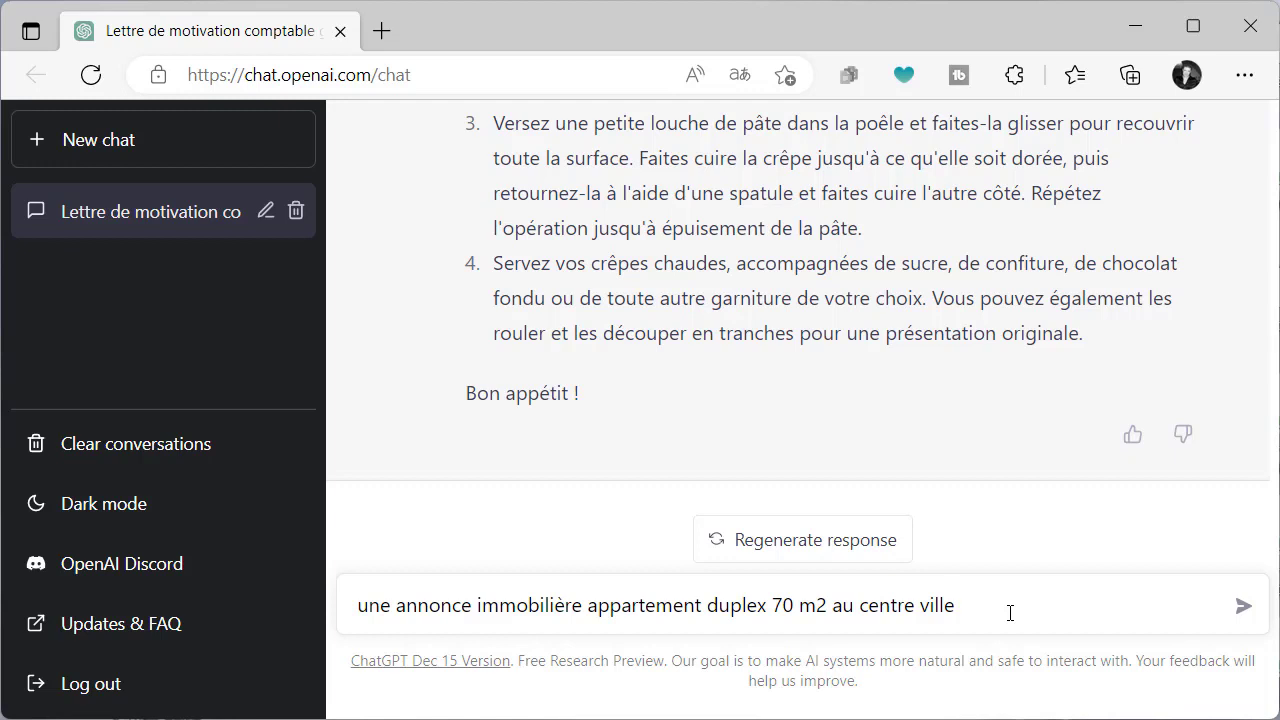
Submit the request for an ad for a 70 m2 duplex apartment in the town centre
click(1243, 608)
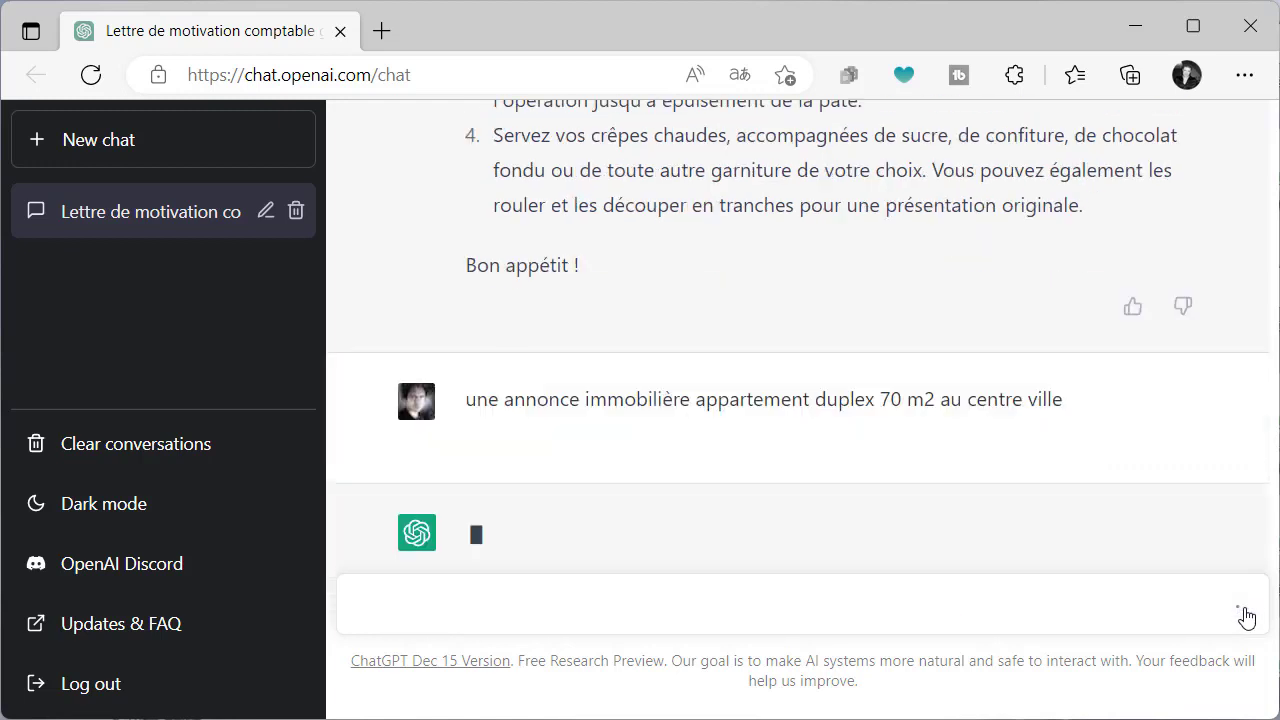